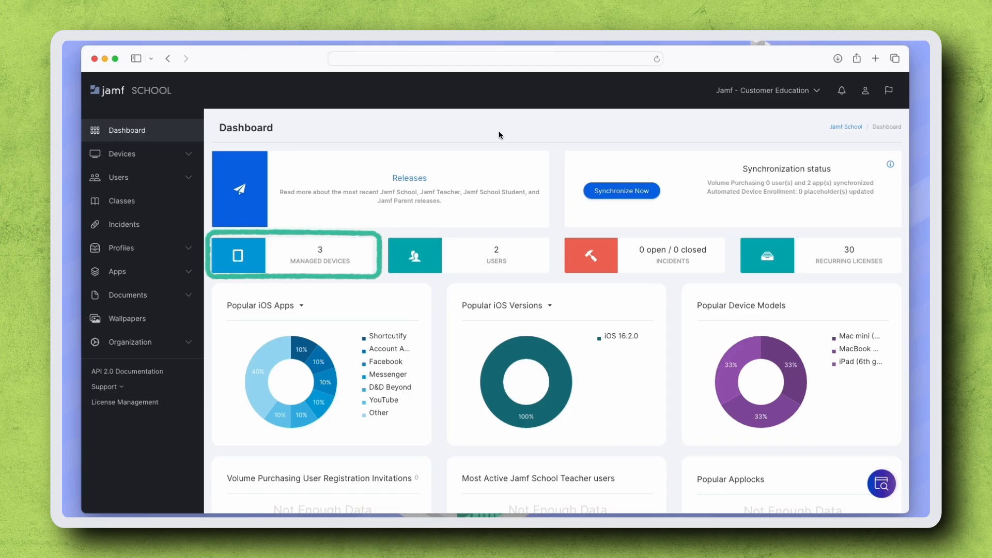
# - Filter the managed devices inventory to those whose Last Connected is greater than 4 months ago
pyautogui.click(349, 253)
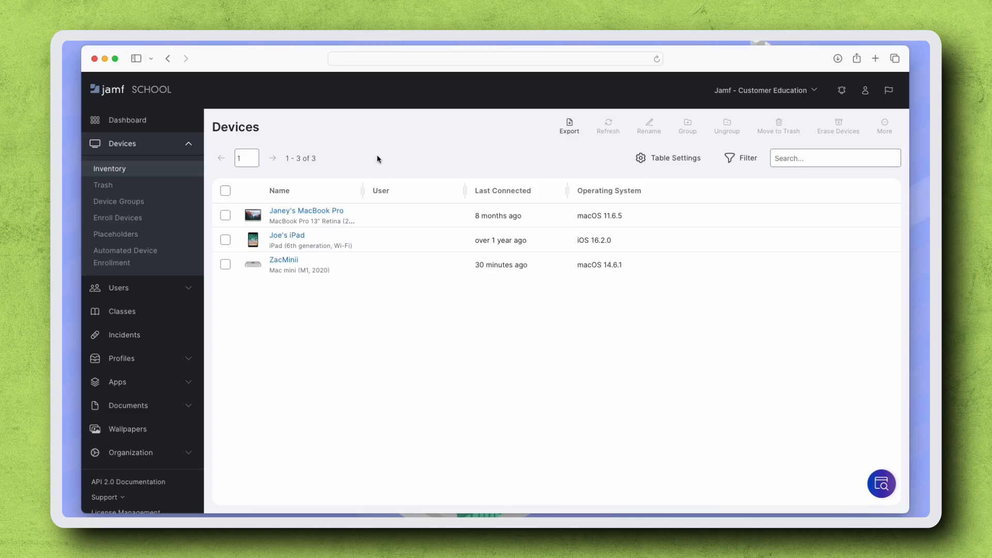
pyautogui.click(739, 156)
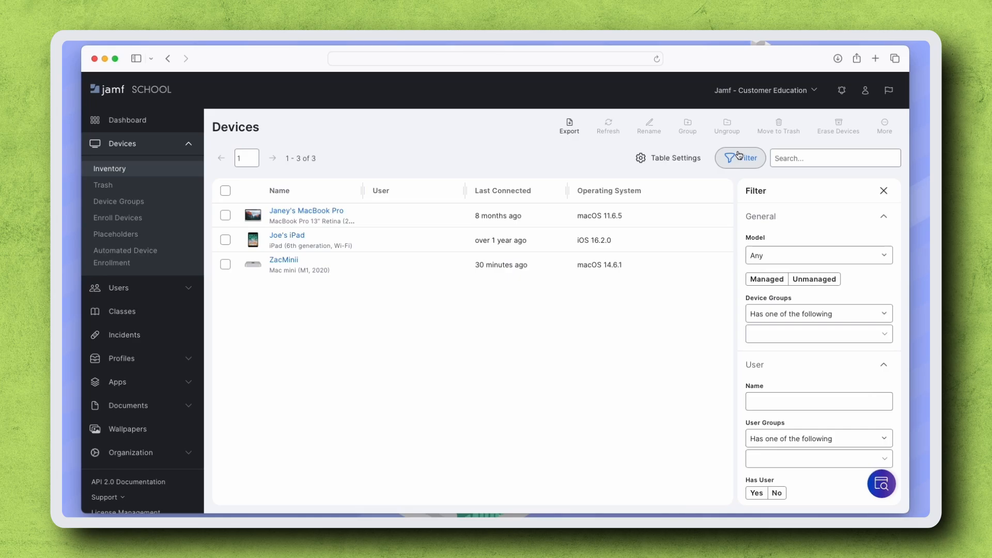
pyautogui.scroll(-5, 810, 307)
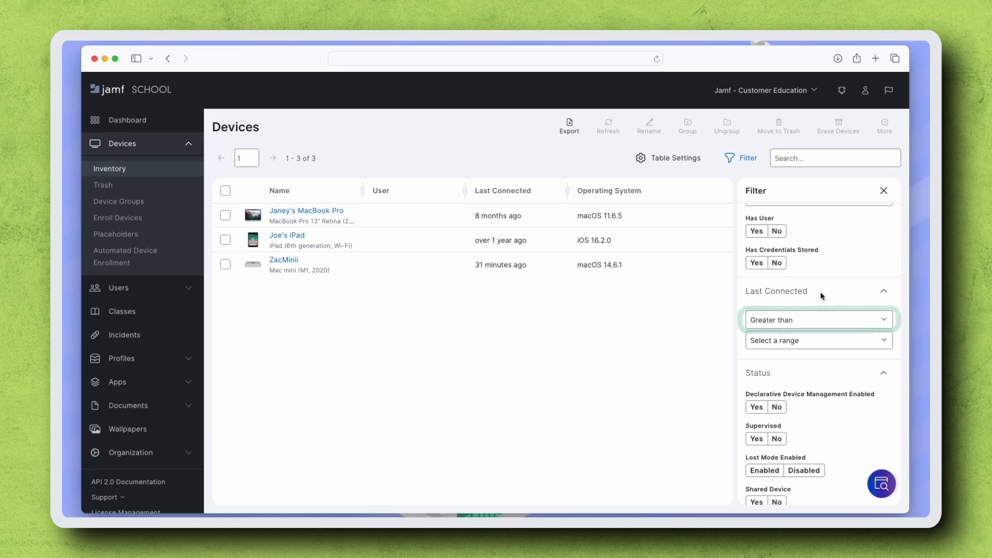
pyautogui.click(804, 339)
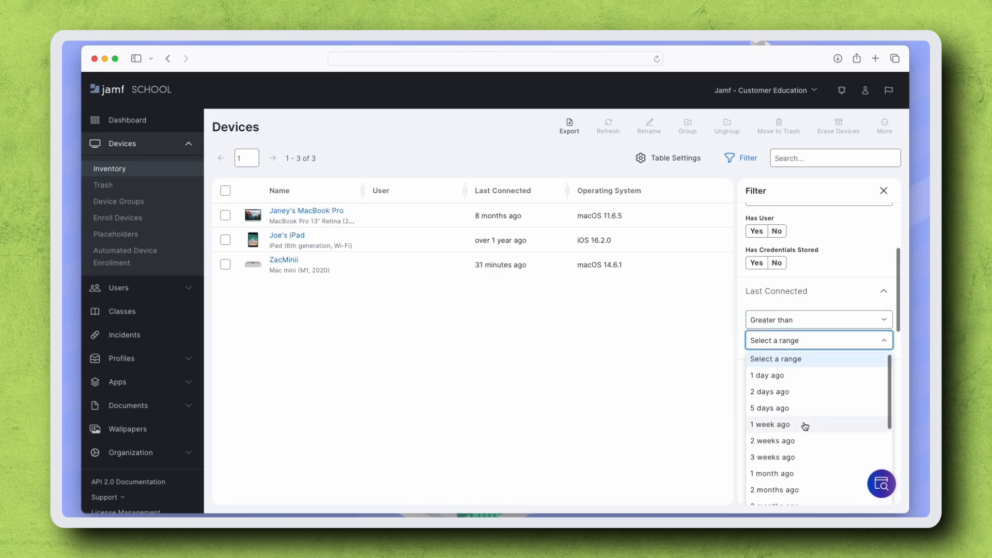
pyautogui.scroll(-3, 805, 426)
pyautogui.click(789, 459)
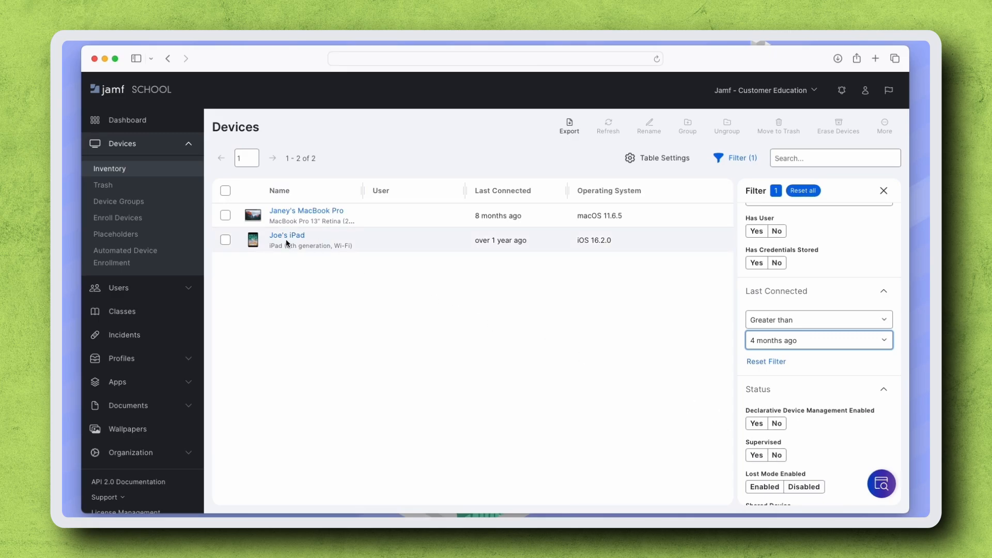
# - Select all the filtered devices and export their Serial Number field to a CSV file
pyautogui.click(225, 215)
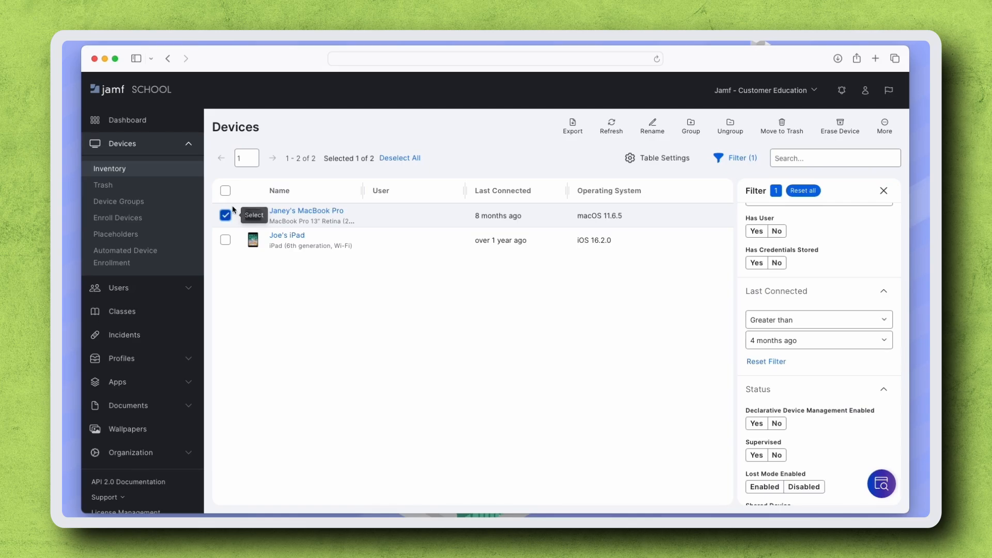
pyautogui.click(226, 191)
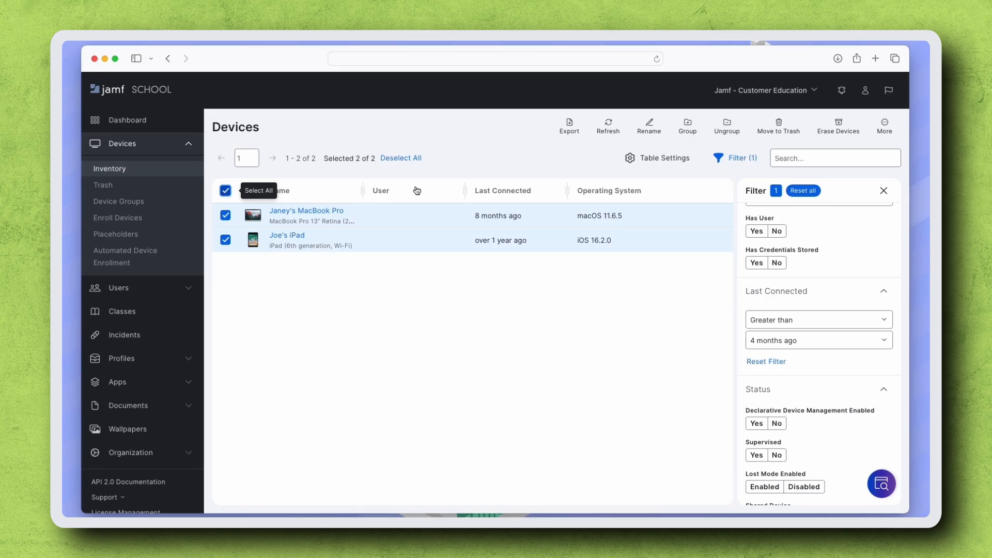
pyautogui.click(577, 134)
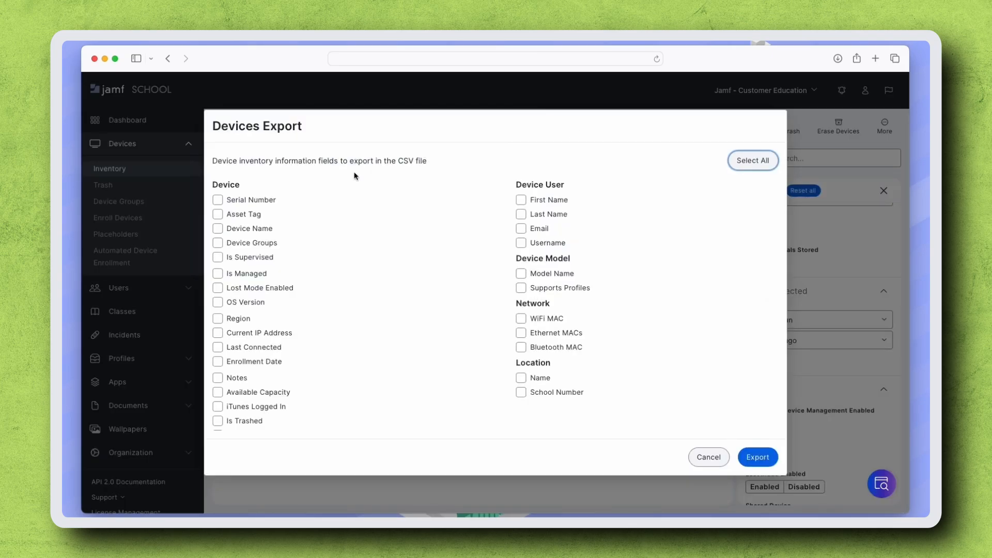
pyautogui.click(217, 200)
pyautogui.click(751, 458)
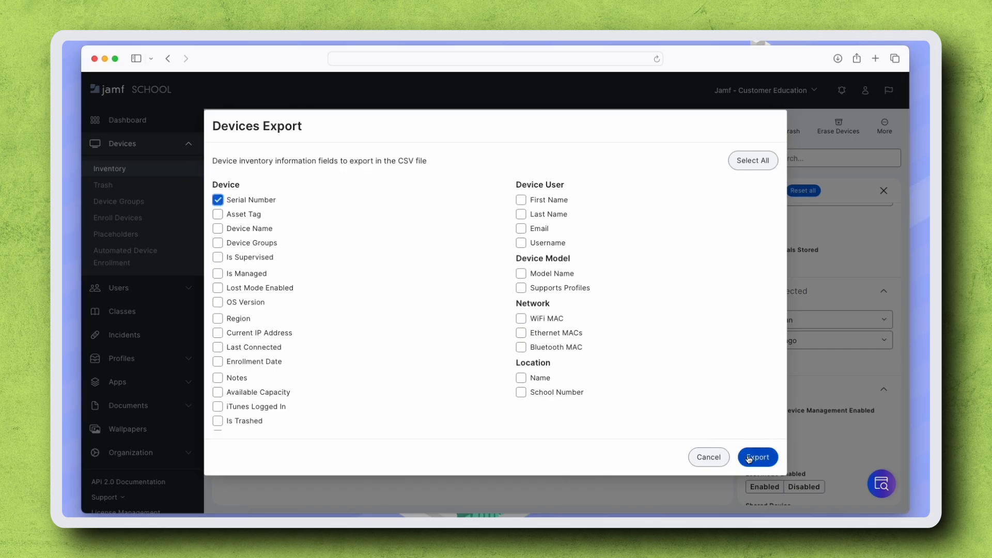
pyautogui.click(715, 456)
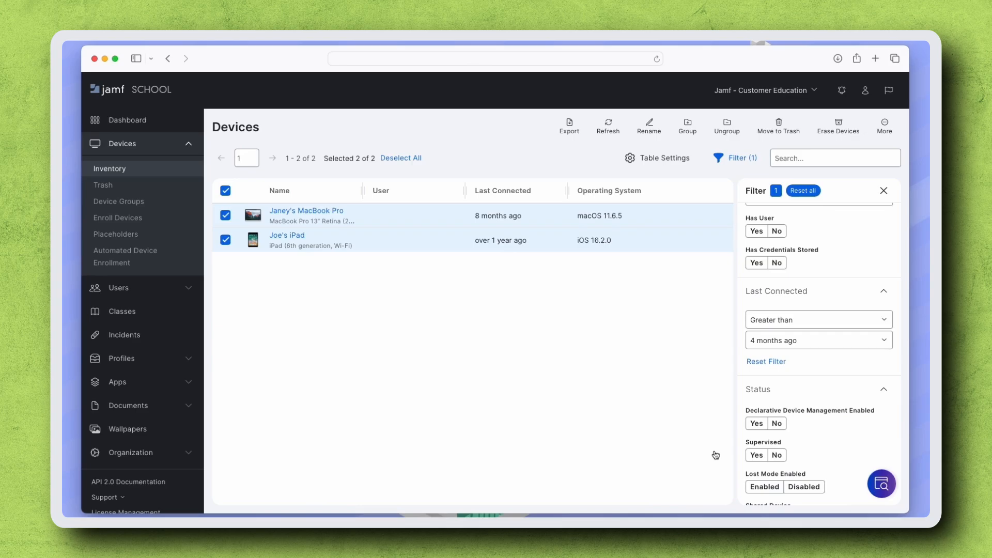
# - Move the selected devices to the Trash and reset all inventory filters
pyautogui.click(766, 136)
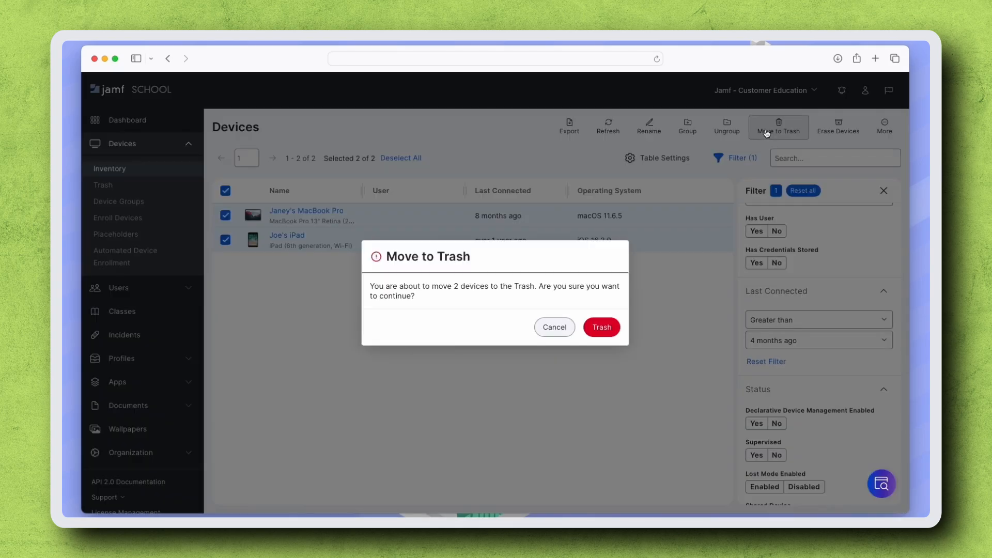
pyautogui.click(601, 328)
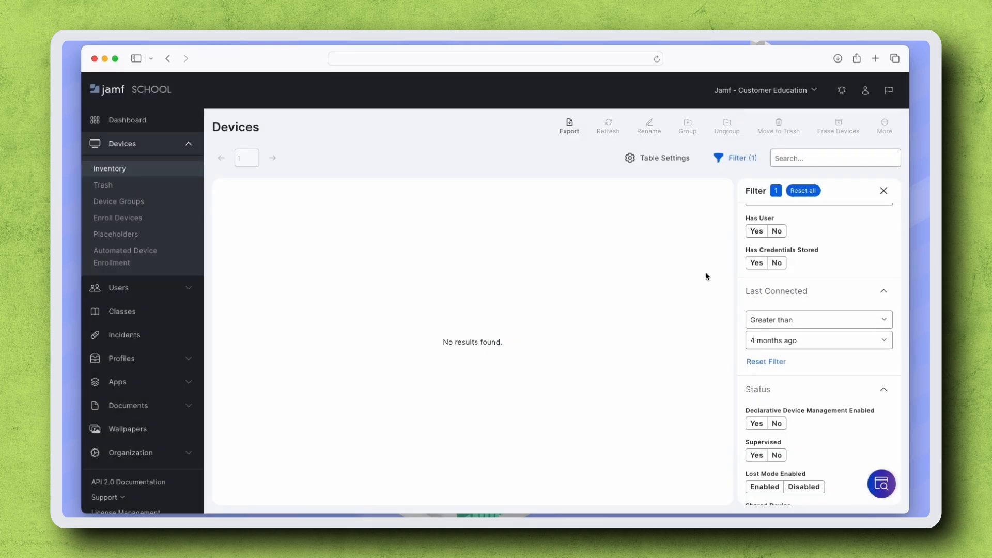
pyautogui.click(803, 191)
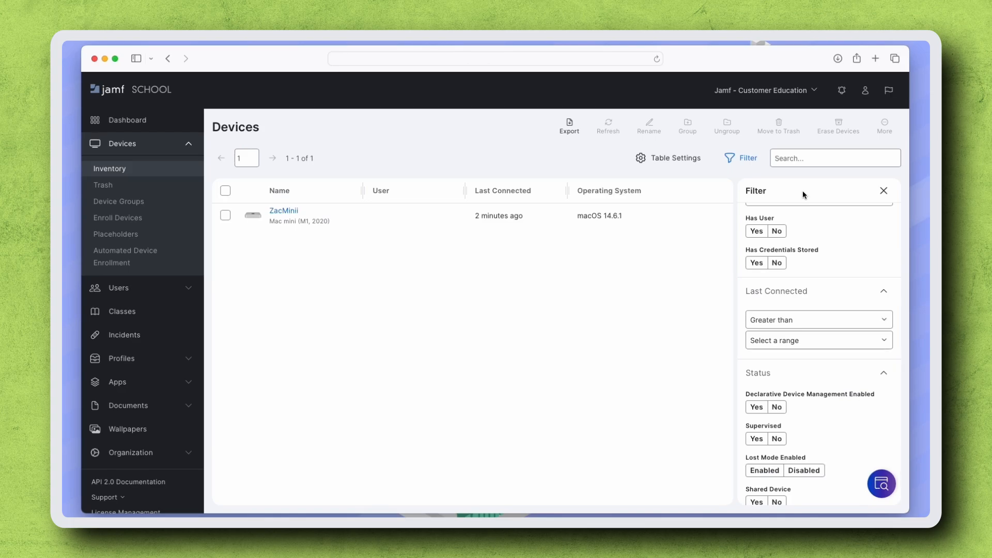
# - Put the trashed iPad (6th generation, Wi-Fi) back into the device inventory
pyautogui.click(155, 186)
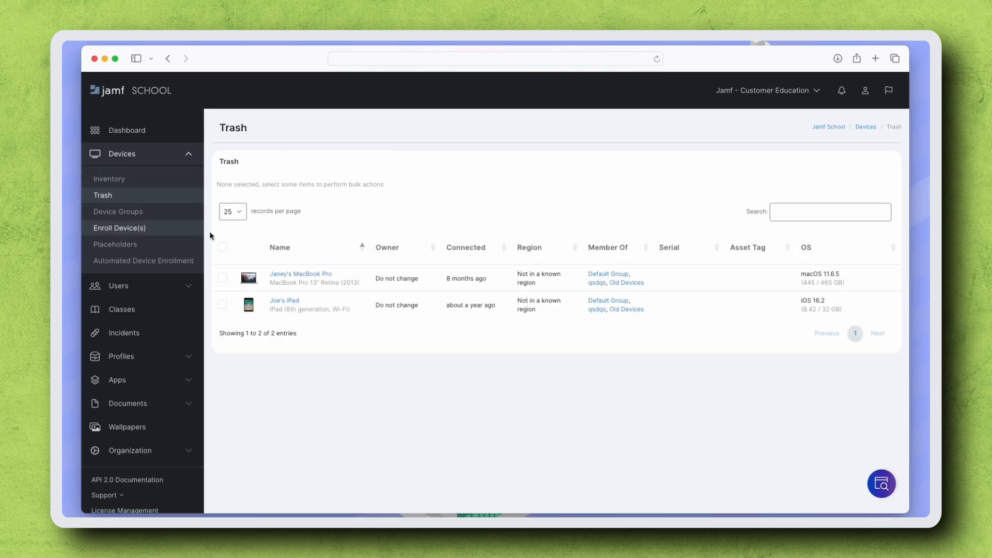
pyautogui.click(223, 306)
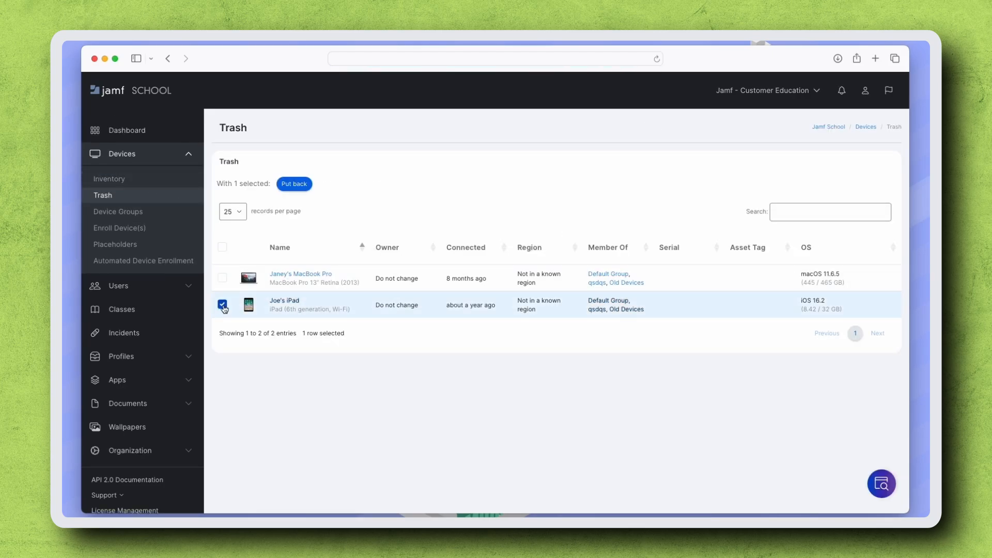
pyautogui.click(293, 184)
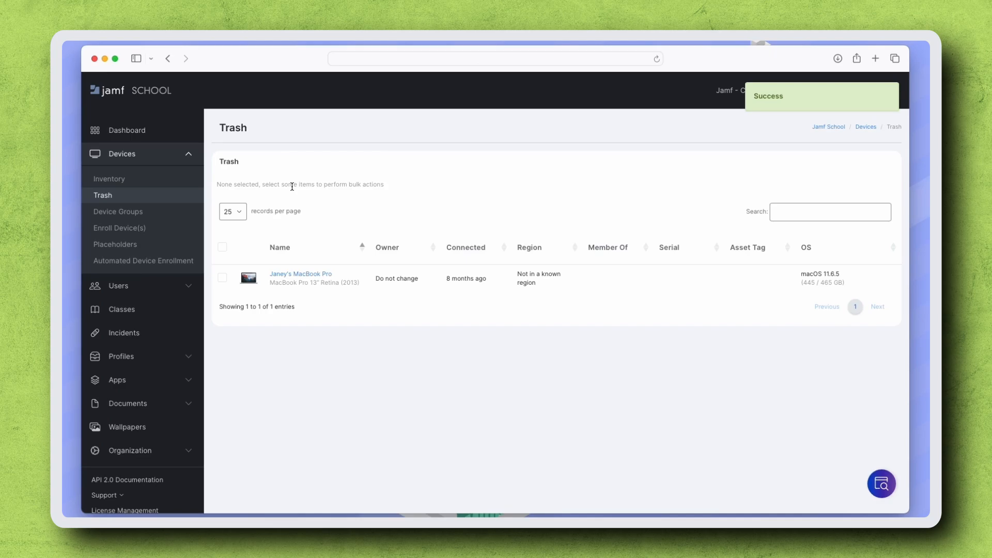
# - Filter the device inventory by the model iPad (6th generation, Wi-Fi)
pyautogui.click(153, 183)
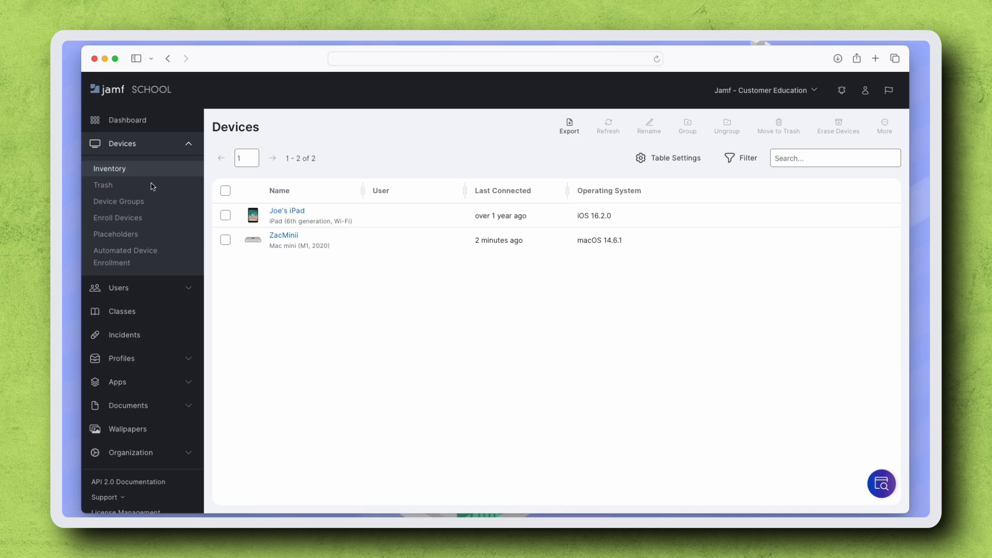
pyautogui.click(736, 161)
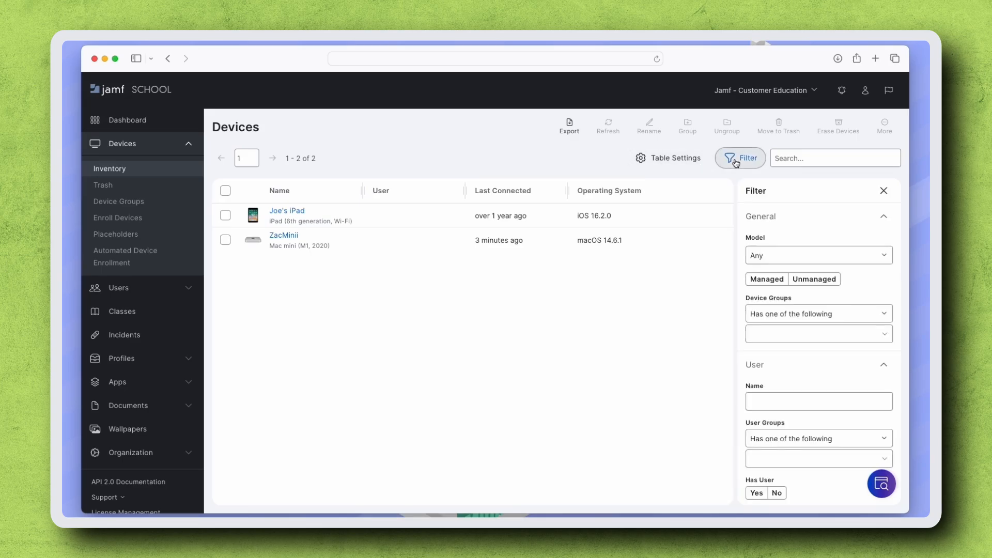
pyautogui.click(809, 261)
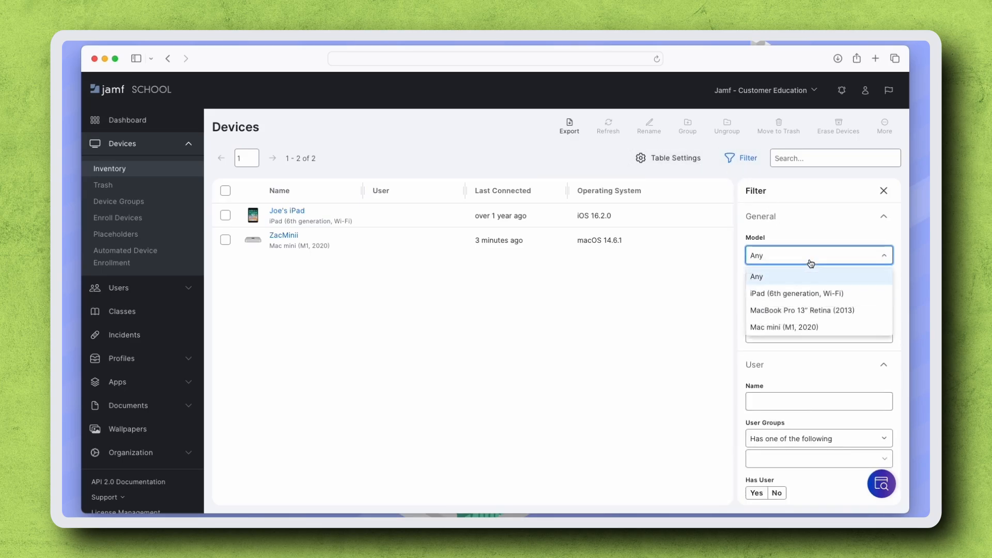
pyautogui.click(800, 293)
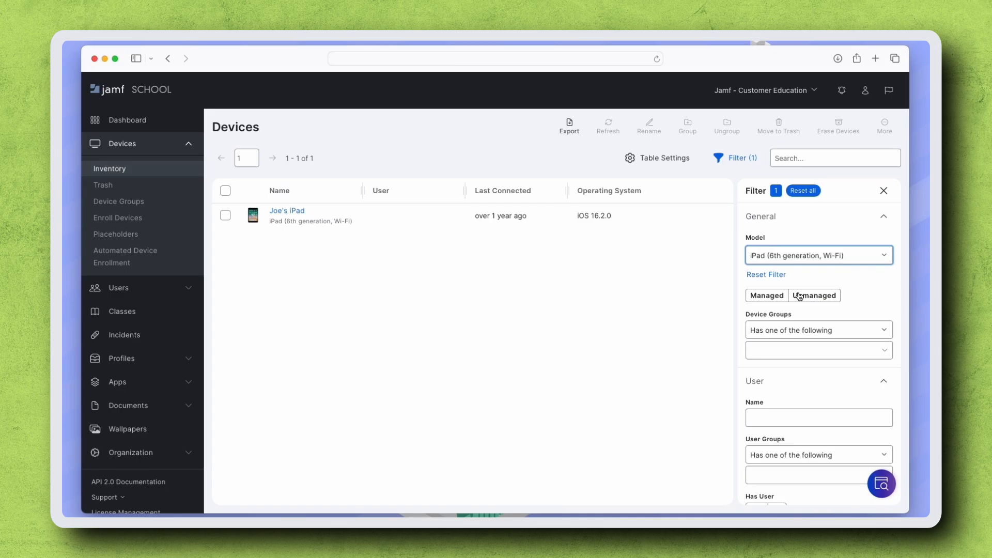
# - Select the filtered iPad and export its Serial Number field to a CSV file
pyautogui.click(226, 215)
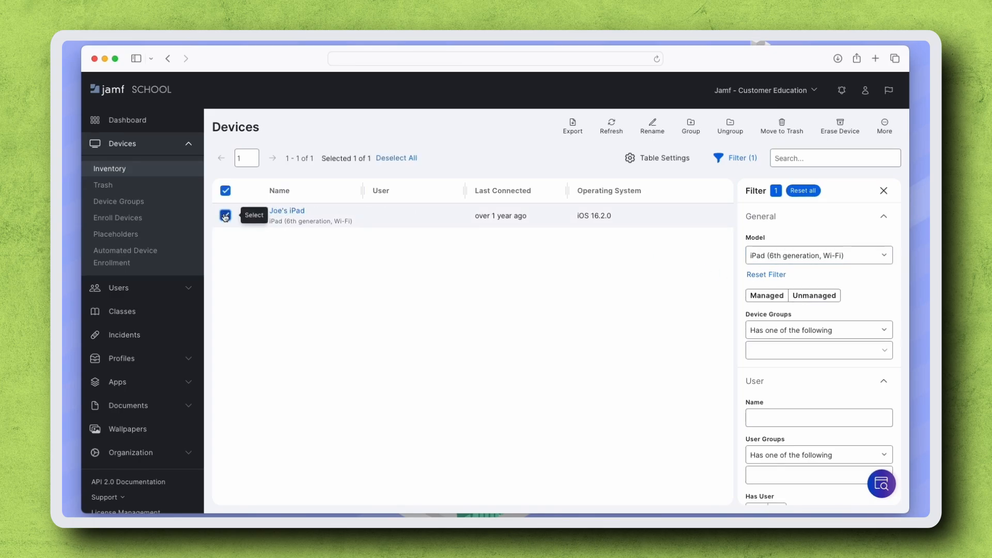
pyautogui.click(569, 125)
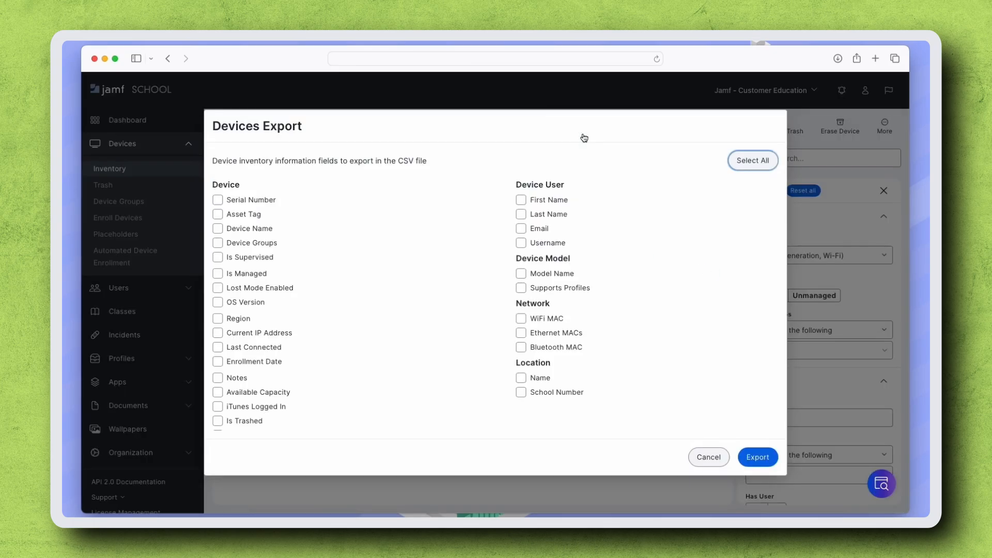
pyautogui.click(217, 200)
pyautogui.click(750, 464)
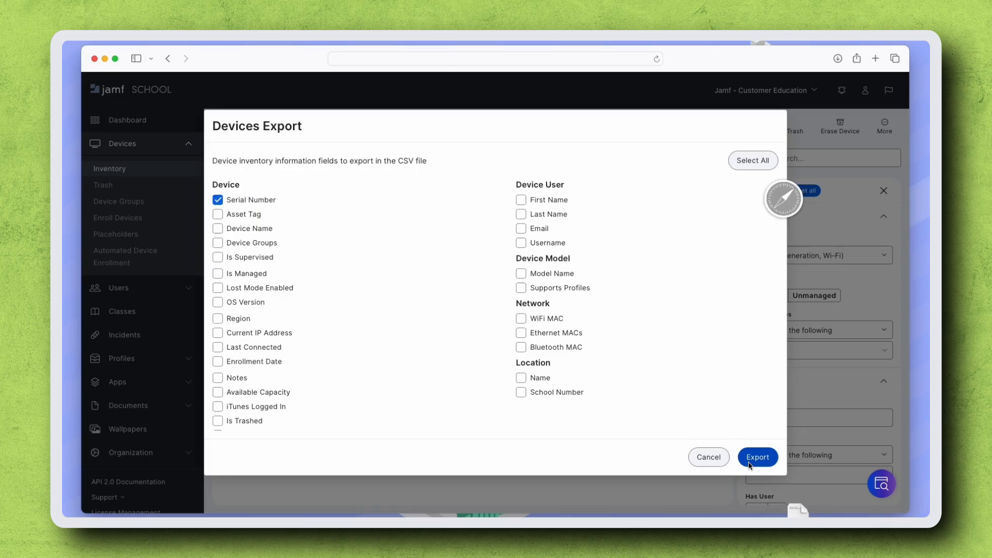
pyautogui.click(708, 457)
# - Move the selected iPad to the Trash and return to the Dashboard
pyautogui.click(766, 126)
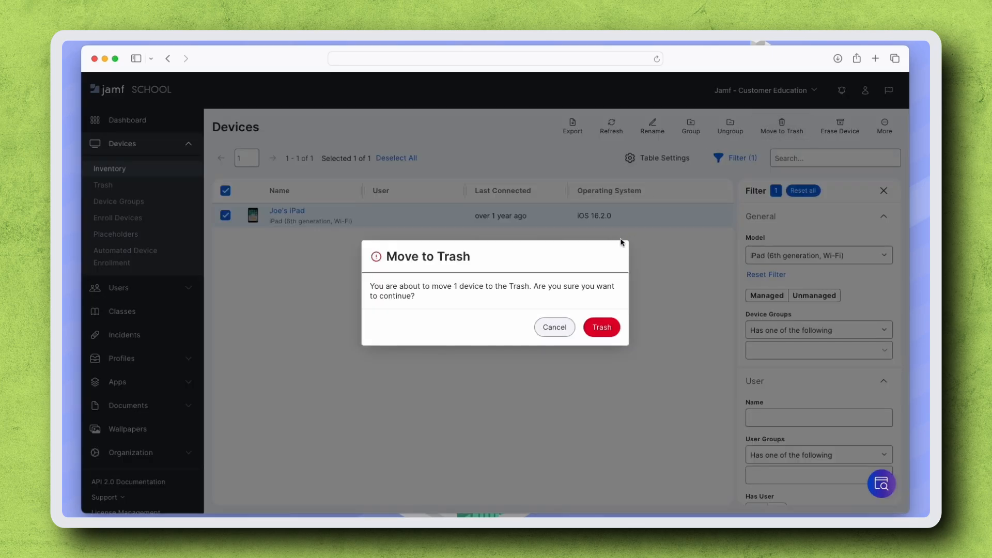
pyautogui.click(601, 329)
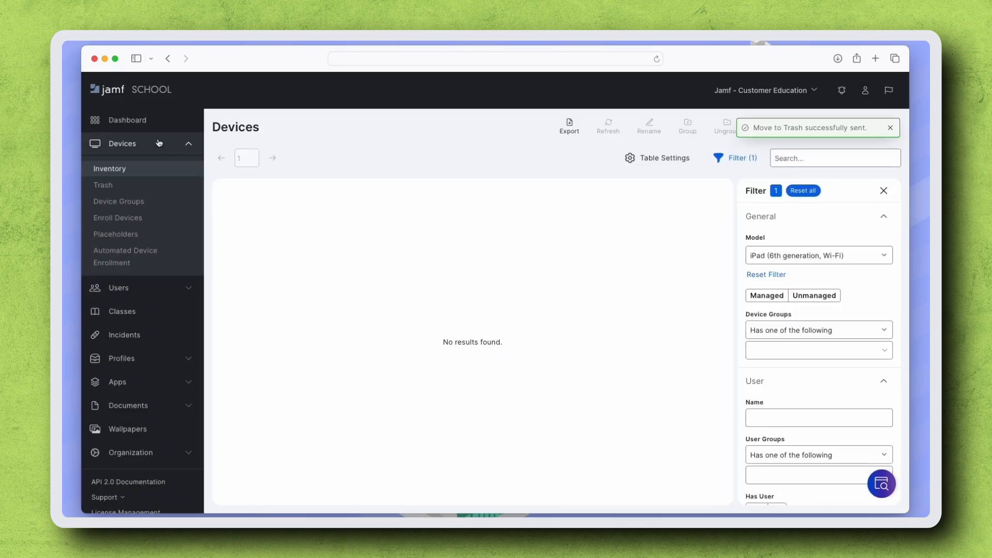
pyautogui.click(146, 128)
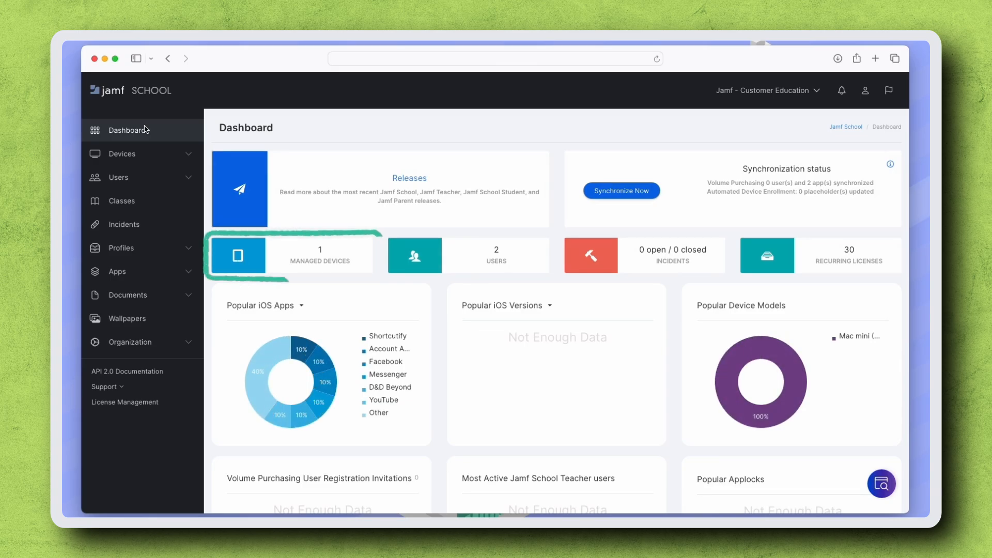